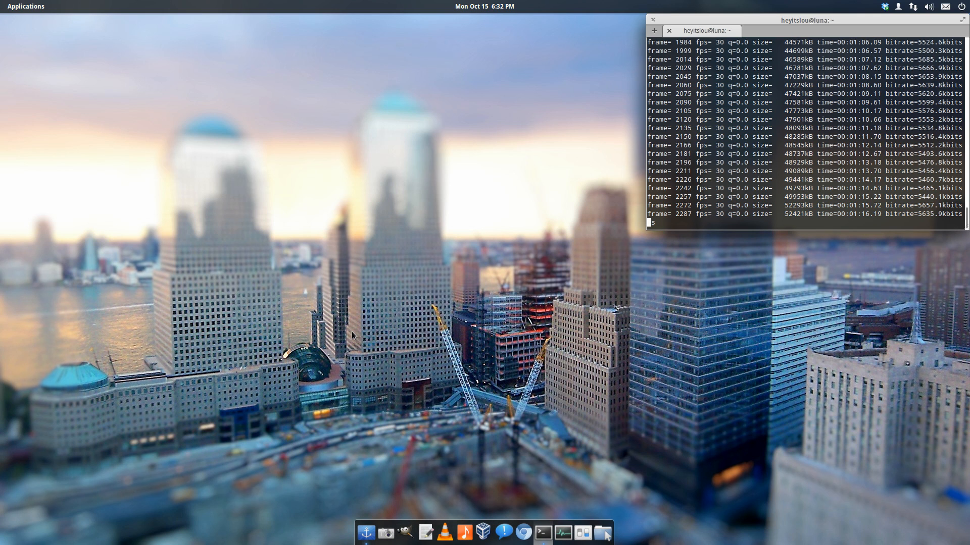
# Launch the Software Center from the applications launcher and tile its window to one half of the desktop
pyautogui.click(27, 4)
pyautogui.write('t')
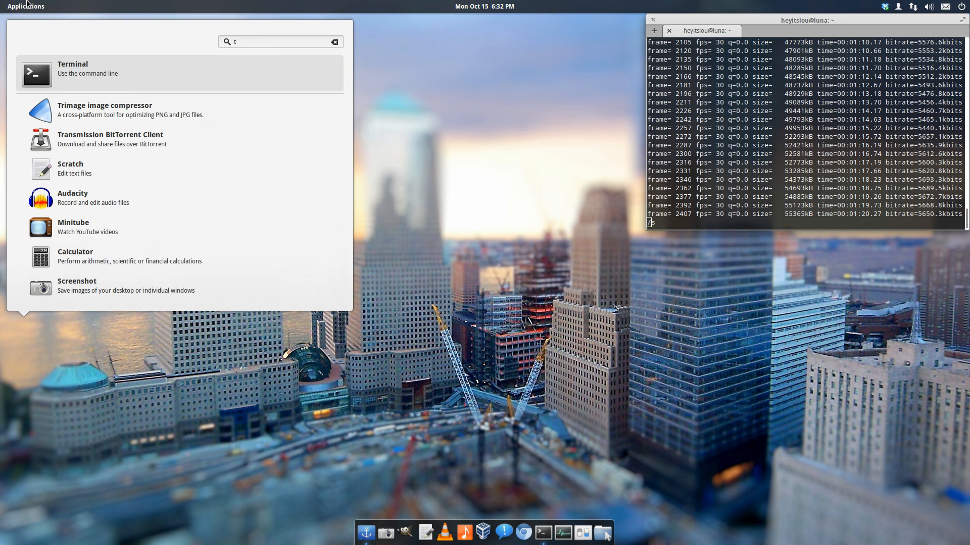
pyautogui.press('BackSpace')
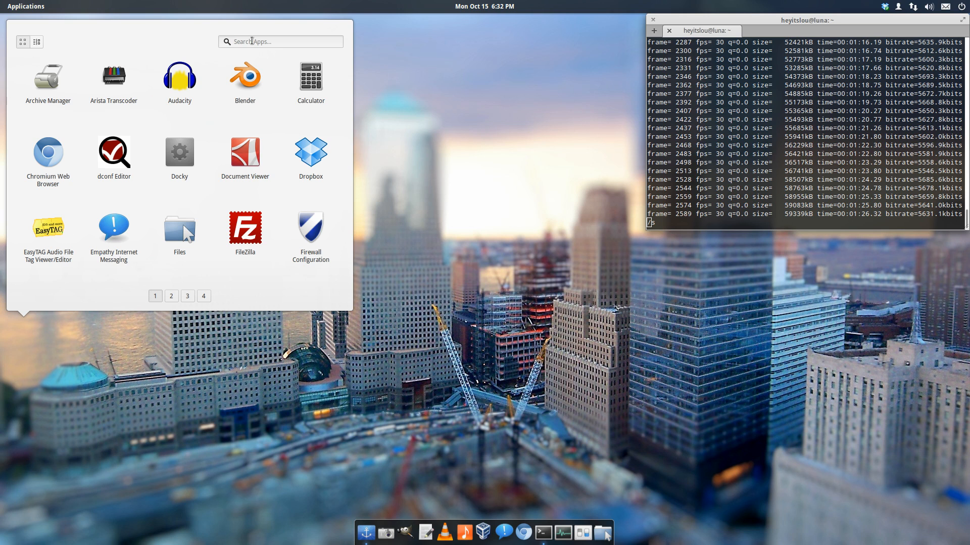
pyautogui.write('t')
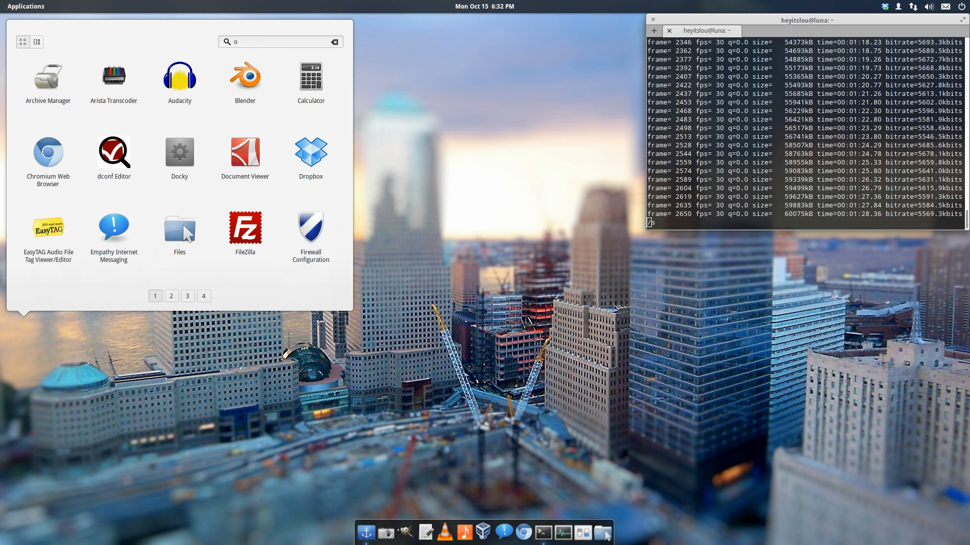
pyautogui.press('BackSpace')
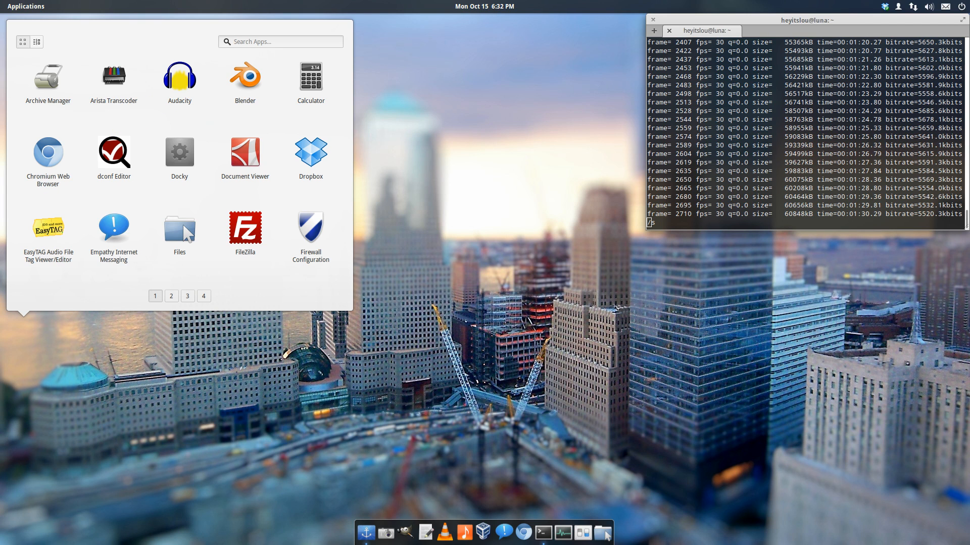
pyautogui.scroll(-3, 265, 110)
pyautogui.scroll(2, 274, 132)
pyautogui.scroll(-2, 274, 132)
pyautogui.scroll(1, 274, 131)
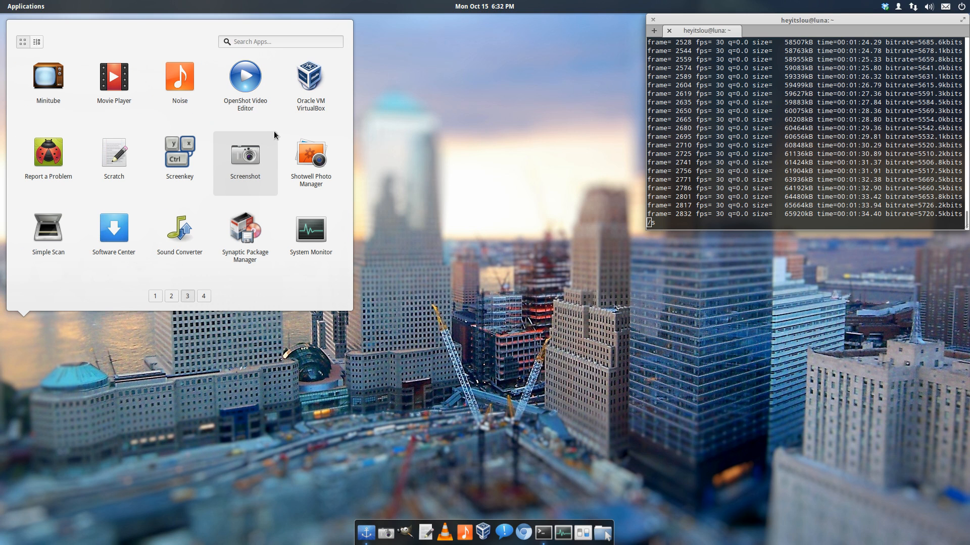
pyautogui.click(114, 234)
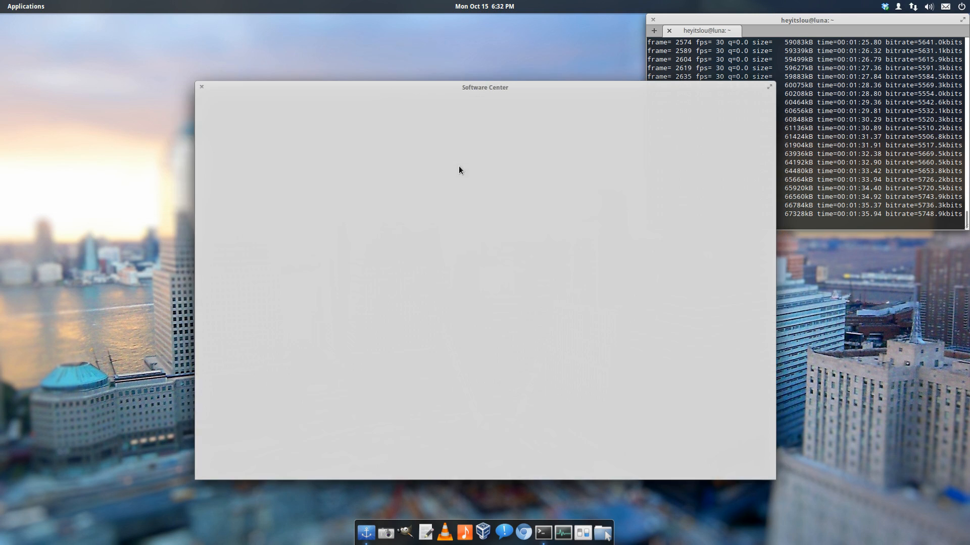
pyautogui.moveTo(494, 70); pyautogui.dragTo(1, 98)
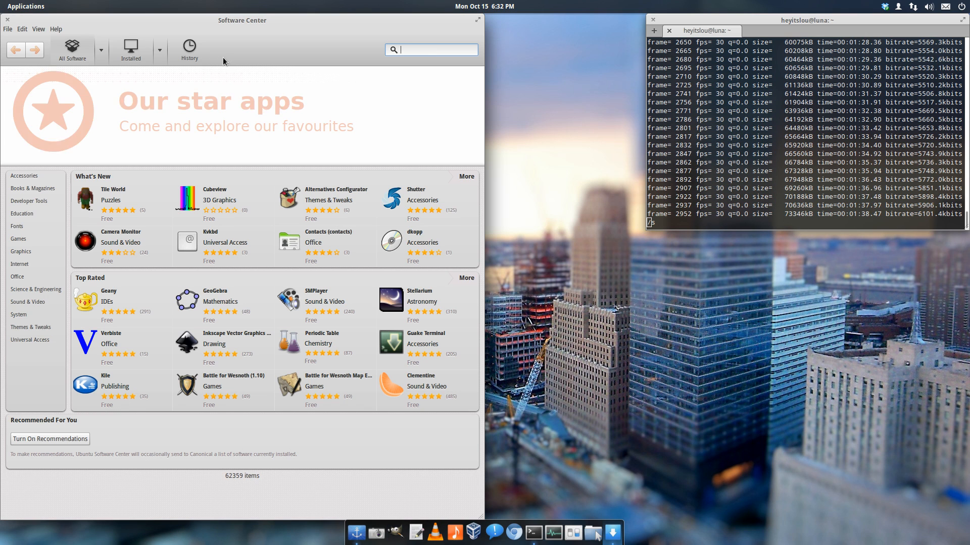
# Search the Software Center for docky, view Docky's details page and close the Software Center
pyautogui.write('docky')
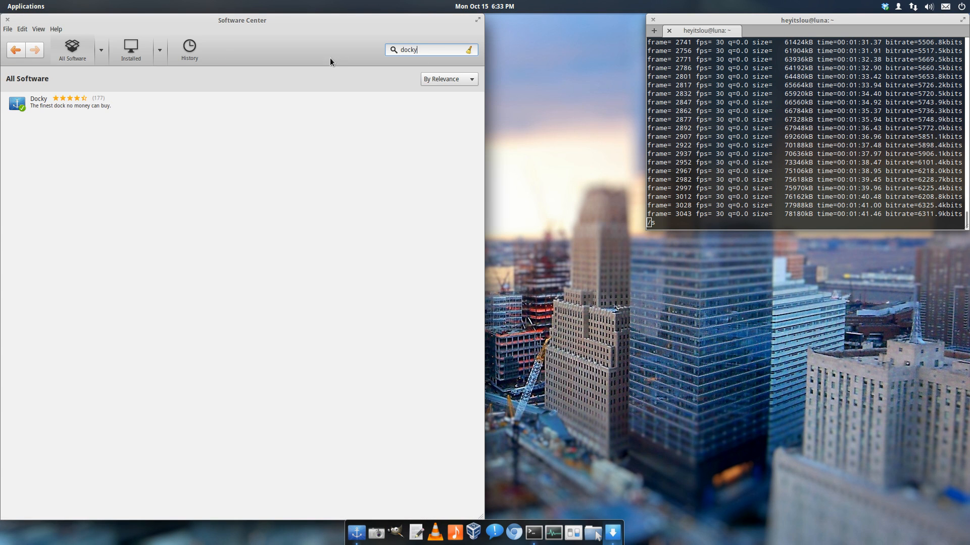
pyautogui.click(73, 123)
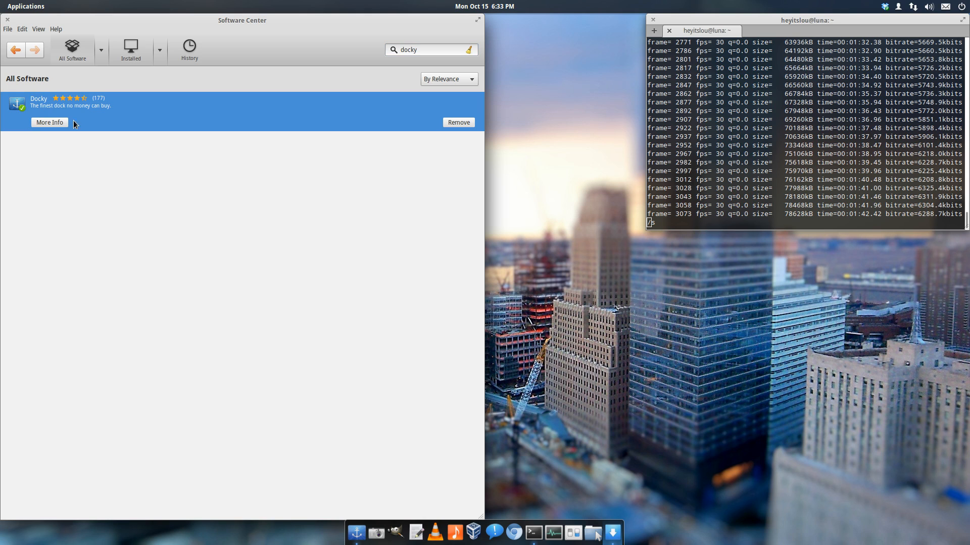
pyautogui.click(37, 124)
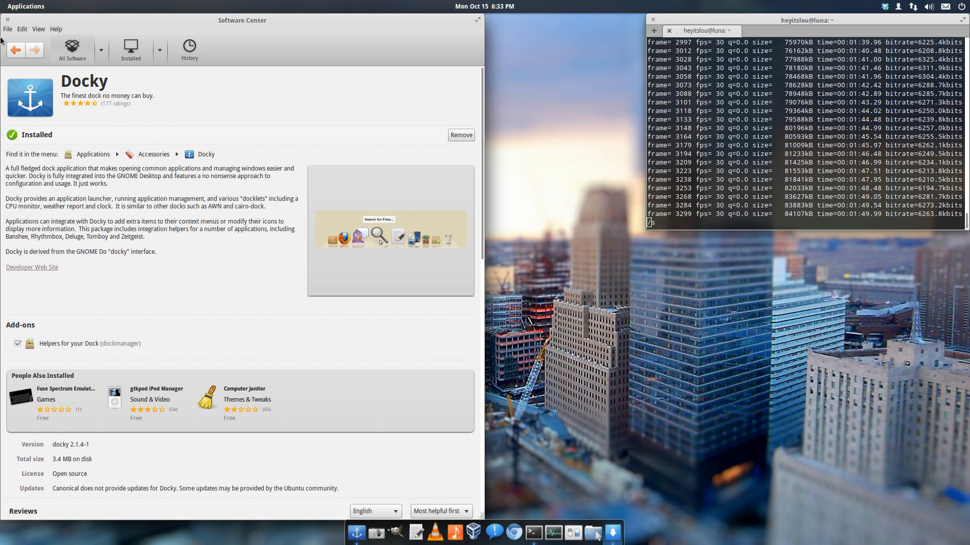
pyautogui.click(7, 21)
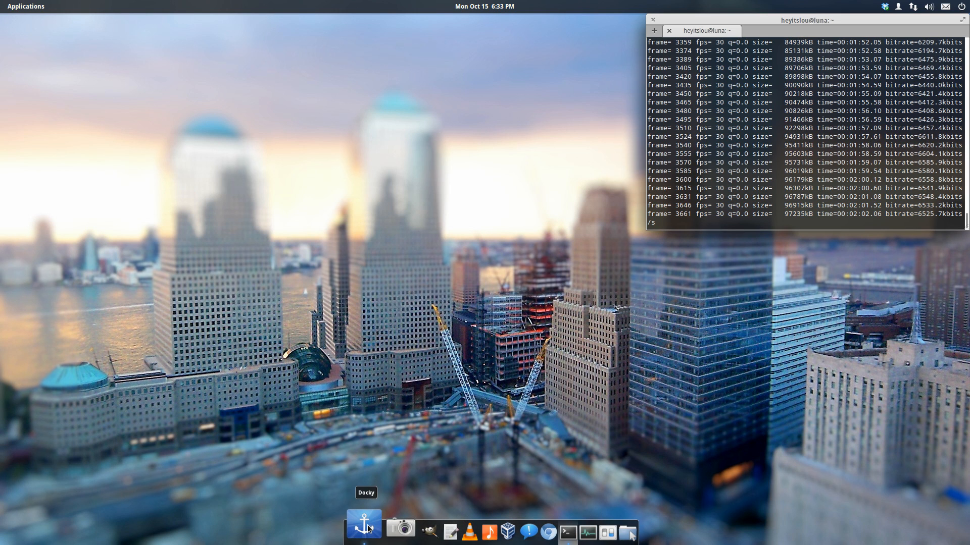
# Open Docky's settings and try several dock themes, including Classic and Grayscale, before restoring the HUD theme
pyautogui.rightClick(367, 521)
pyautogui.click(363, 443)
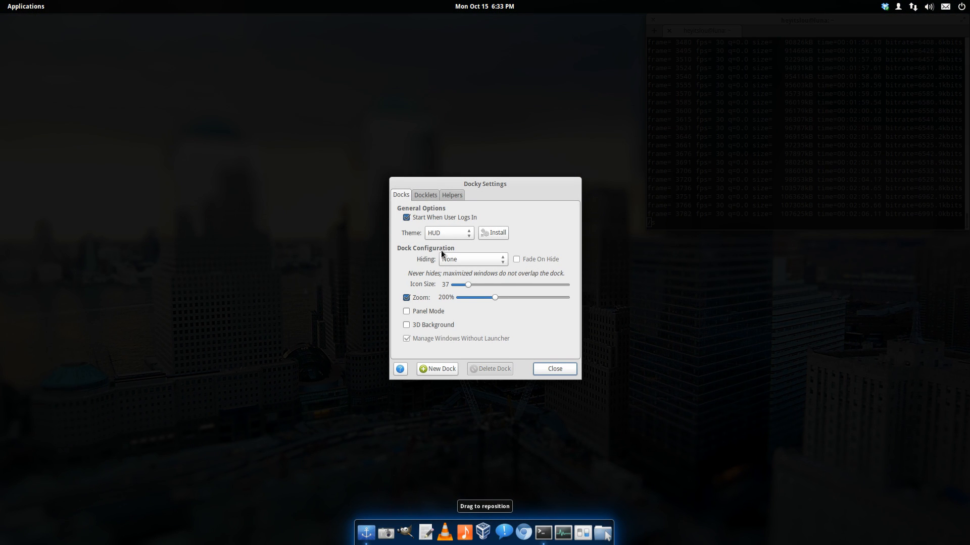
pyautogui.click(453, 233)
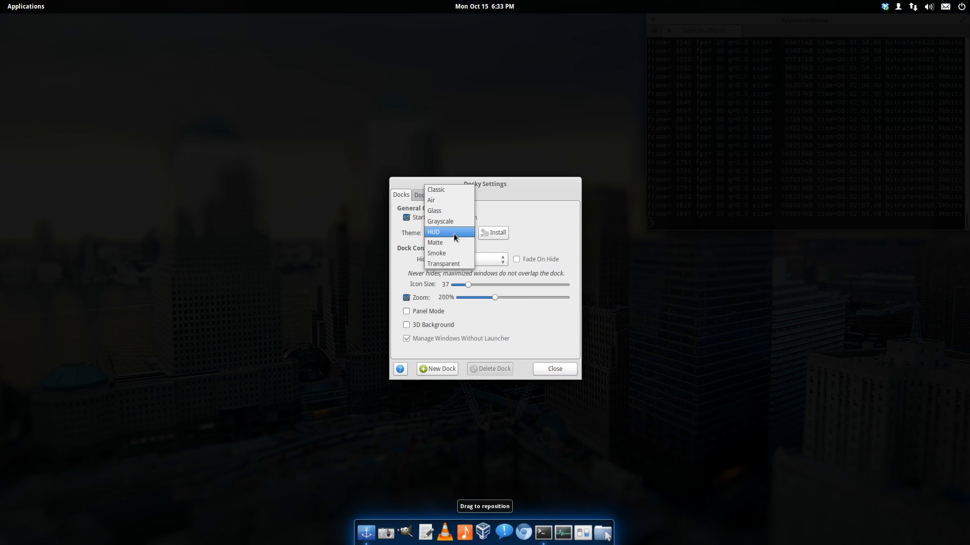
pyautogui.click(453, 191)
pyautogui.click(449, 233)
pyautogui.click(446, 242)
pyautogui.click(446, 241)
pyautogui.click(440, 244)
pyautogui.click(443, 240)
pyautogui.click(443, 242)
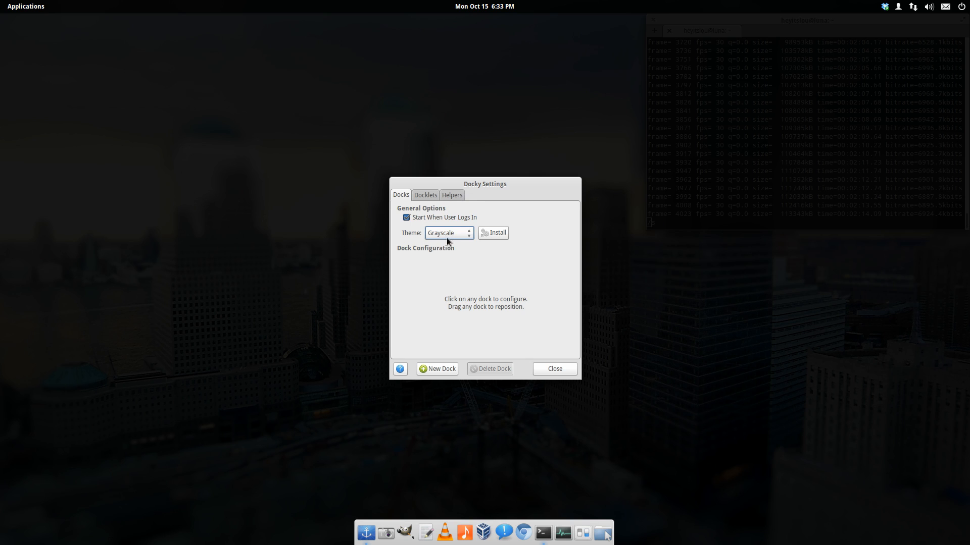
pyautogui.click(449, 235)
pyautogui.click(446, 243)
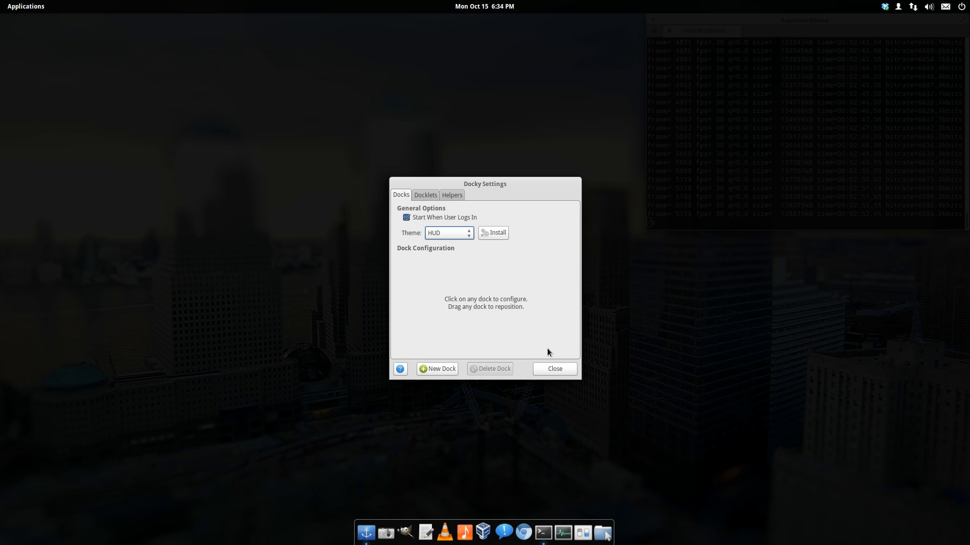
# Reposition the Docky Settings window, look through its docklet and helper sections, and close the settings
pyautogui.moveTo(507, 182); pyautogui.dragTo(505, 204)
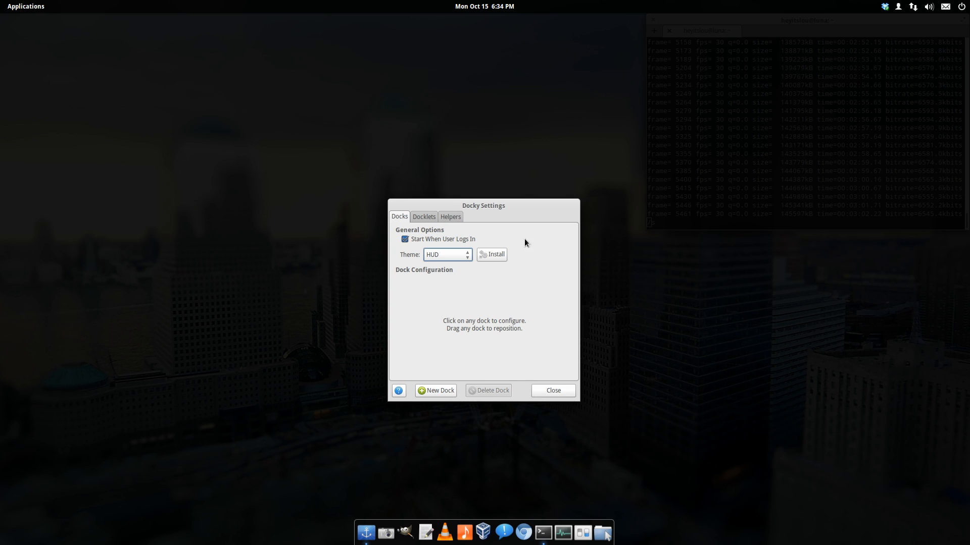
pyautogui.moveTo(519, 204); pyautogui.dragTo(509, 198)
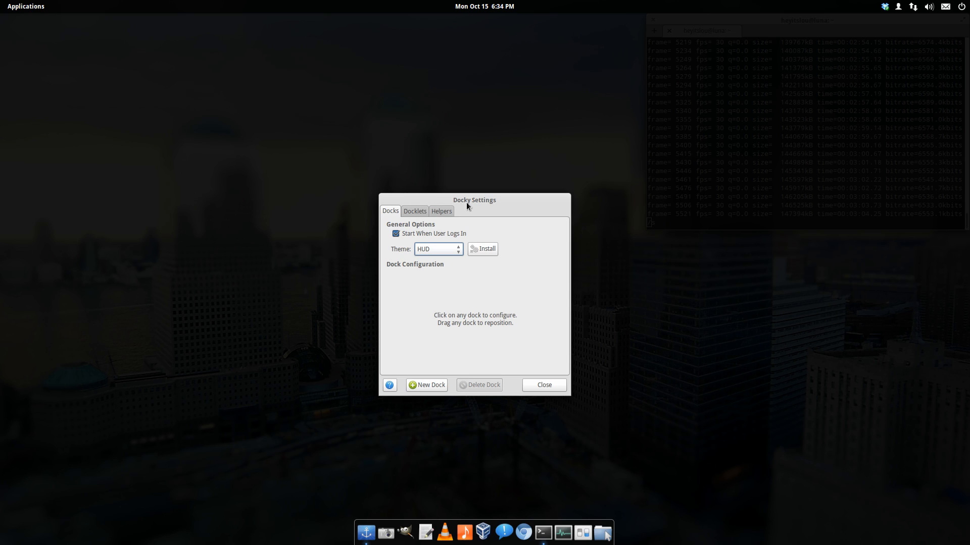
pyautogui.click(424, 212)
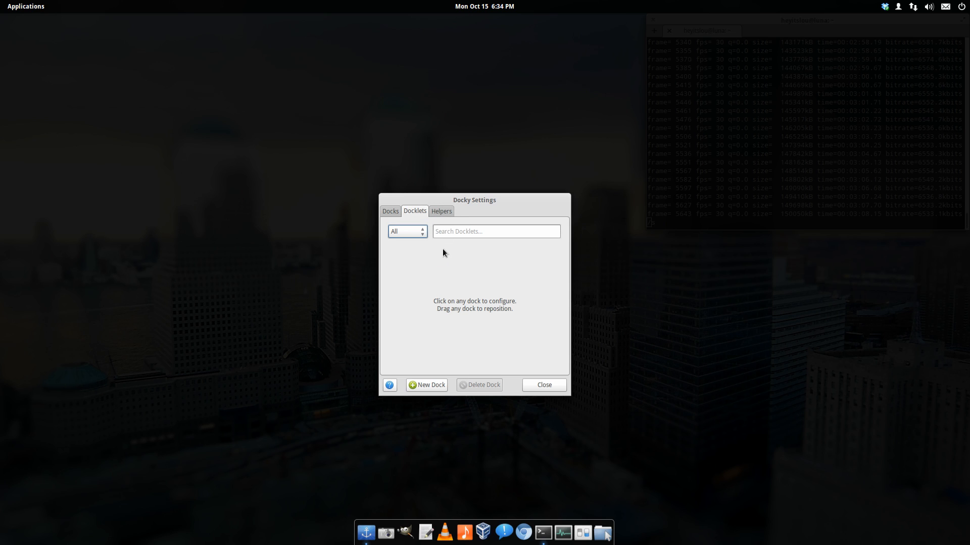
pyautogui.click(422, 233)
pyautogui.click(401, 243)
pyautogui.click(406, 209)
pyautogui.click(448, 211)
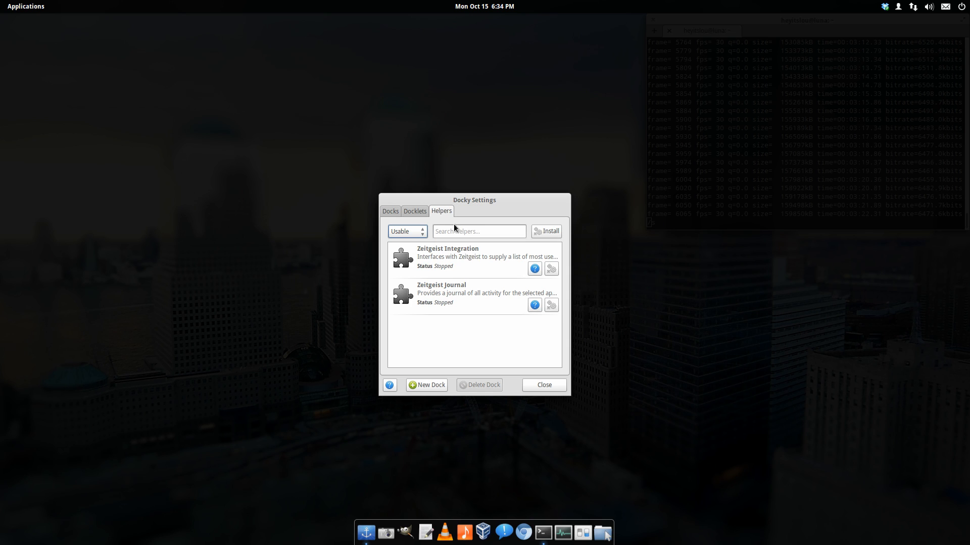
pyautogui.click(396, 213)
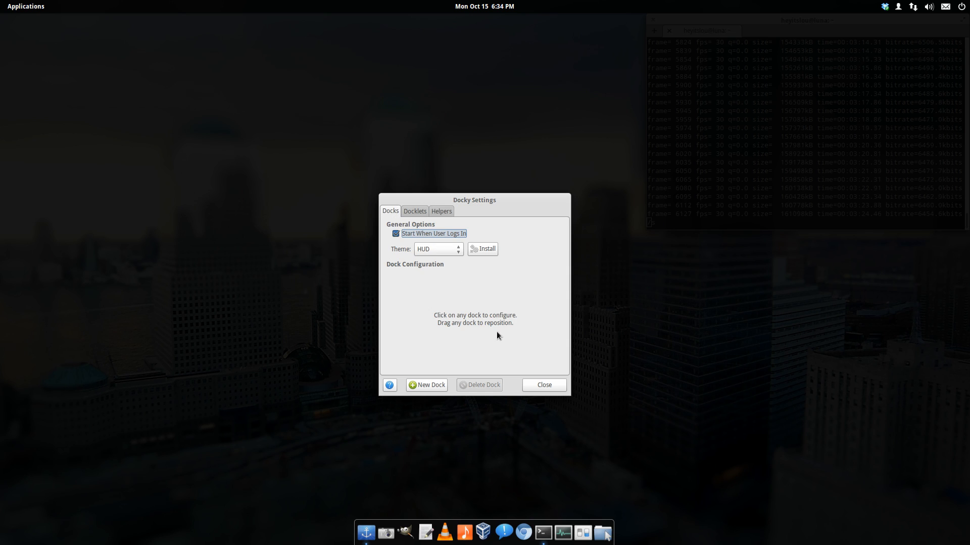
pyautogui.click(550, 383)
# Reopen Docky's settings, browse the full list of available docklets for the dock, and close the settings
pyautogui.rightClick(367, 541)
pyautogui.click(375, 448)
pyautogui.click(426, 195)
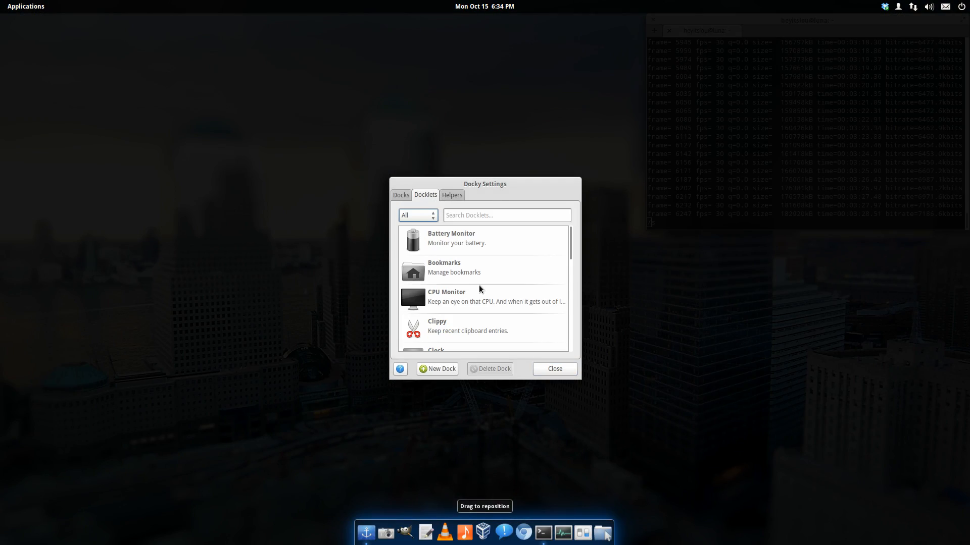
pyautogui.scroll(-2, 502, 236)
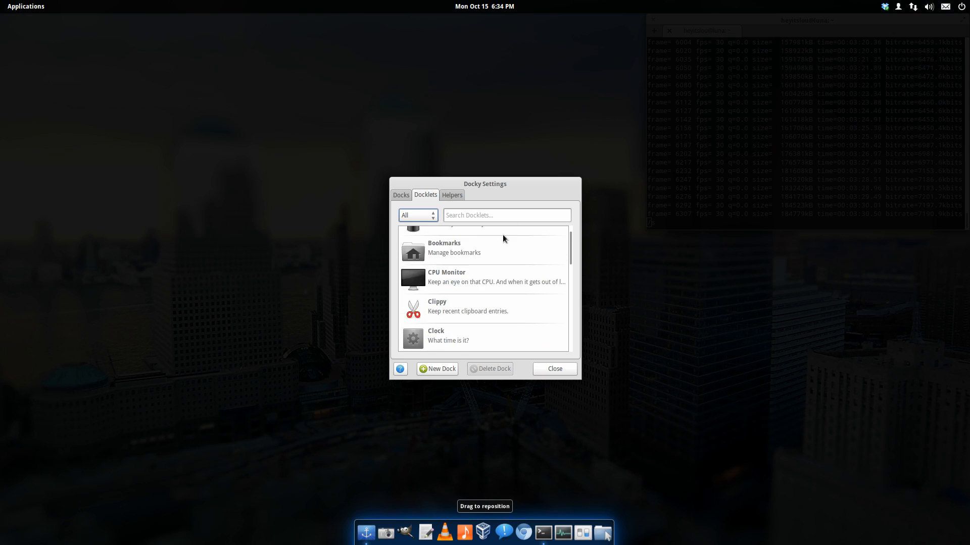
pyautogui.scroll(-1, 500, 258)
pyautogui.scroll(-2, 497, 265)
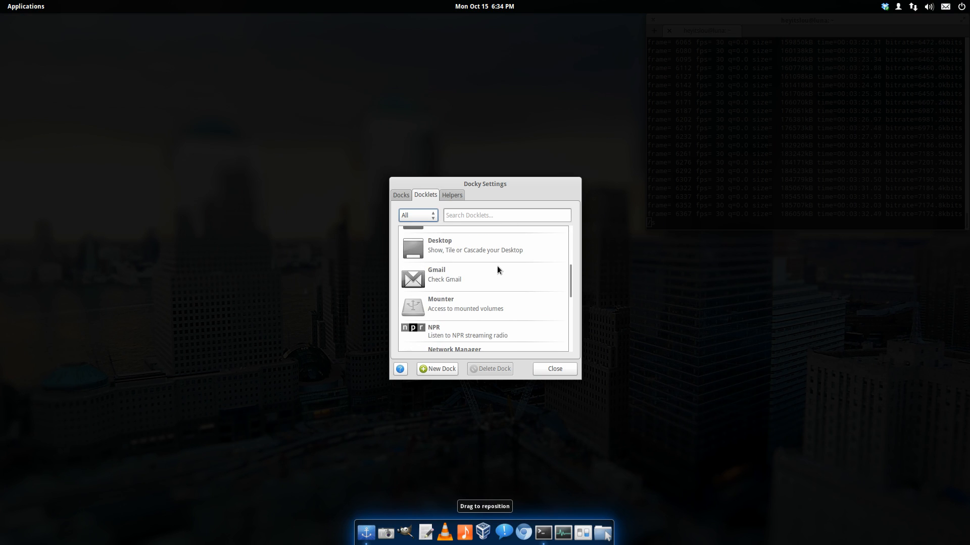
pyautogui.scroll(-3, 497, 266)
pyautogui.scroll(1, 497, 265)
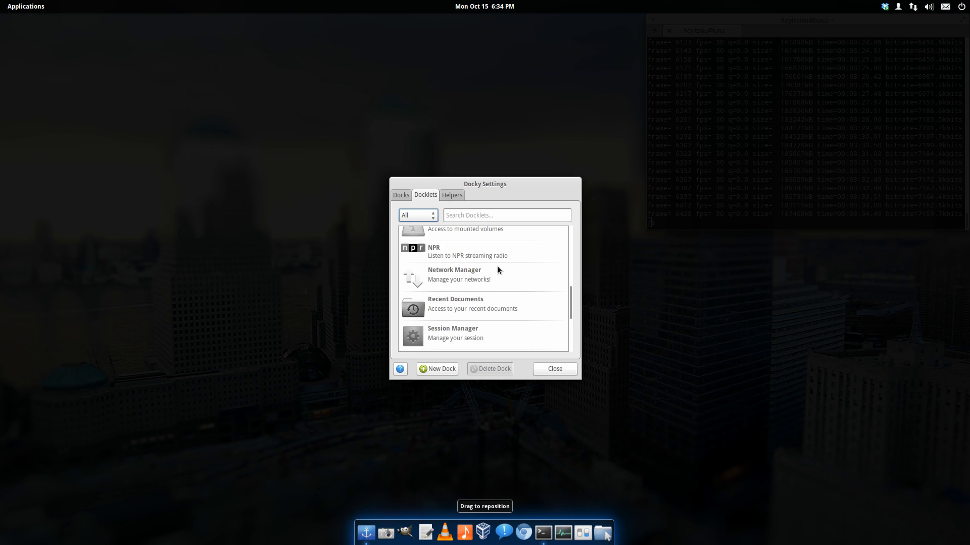
pyautogui.scroll(1, 486, 247)
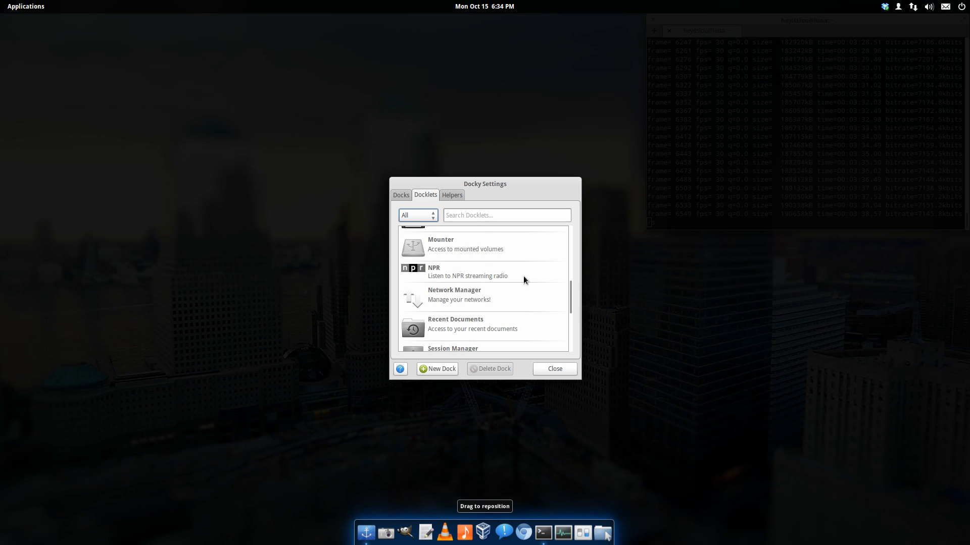
pyautogui.scroll(-5, 520, 281)
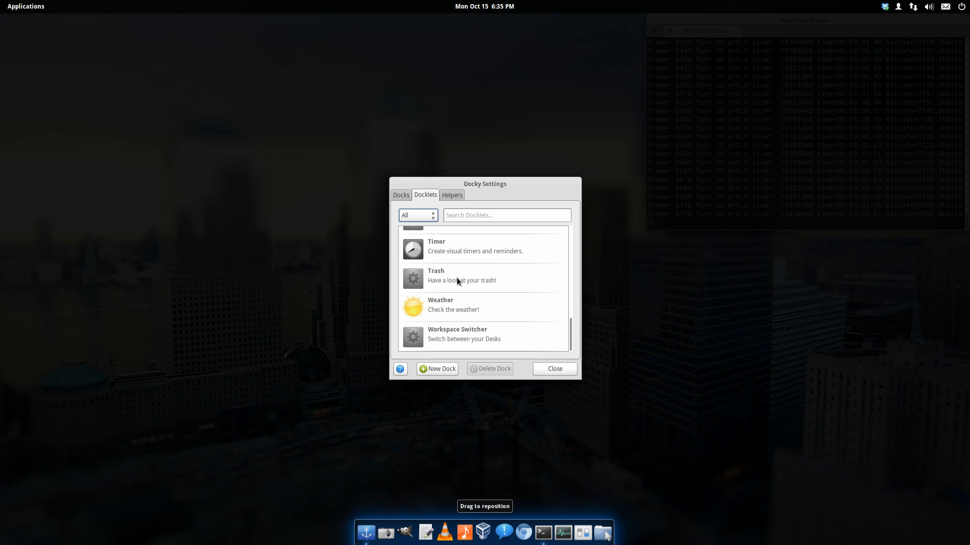
pyautogui.click(555, 369)
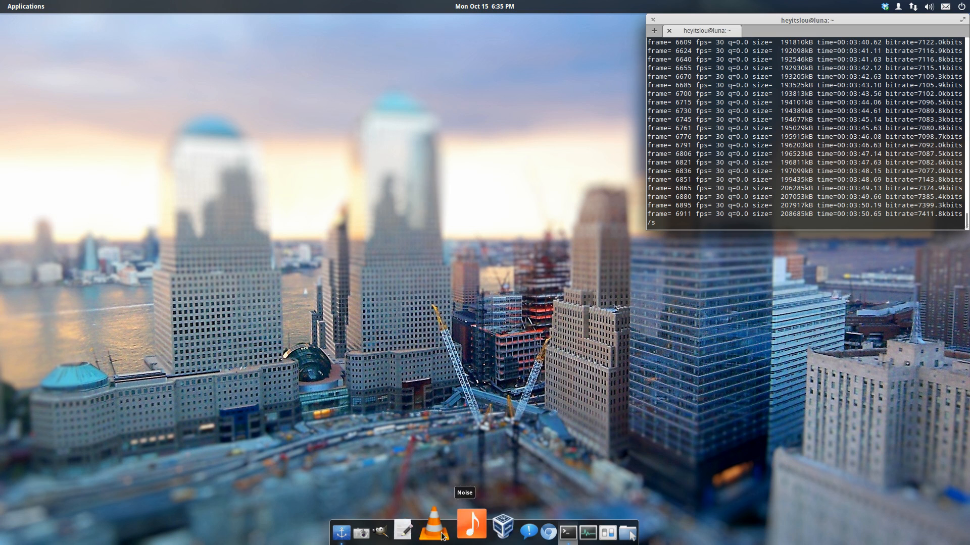
# Open the Home folder in the file manager, inspect its window and close it
pyautogui.click(606, 528)
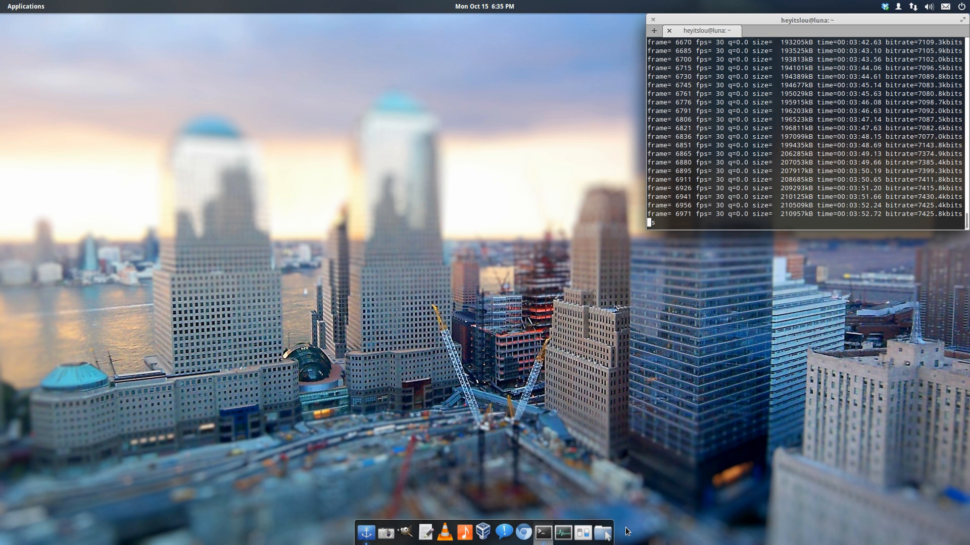
pyautogui.moveTo(474, 99)
pyautogui.mouseDown()
pyautogui.moveTo(516, 108)
pyautogui.moveTo(481, 105)
pyautogui.mouseUp()
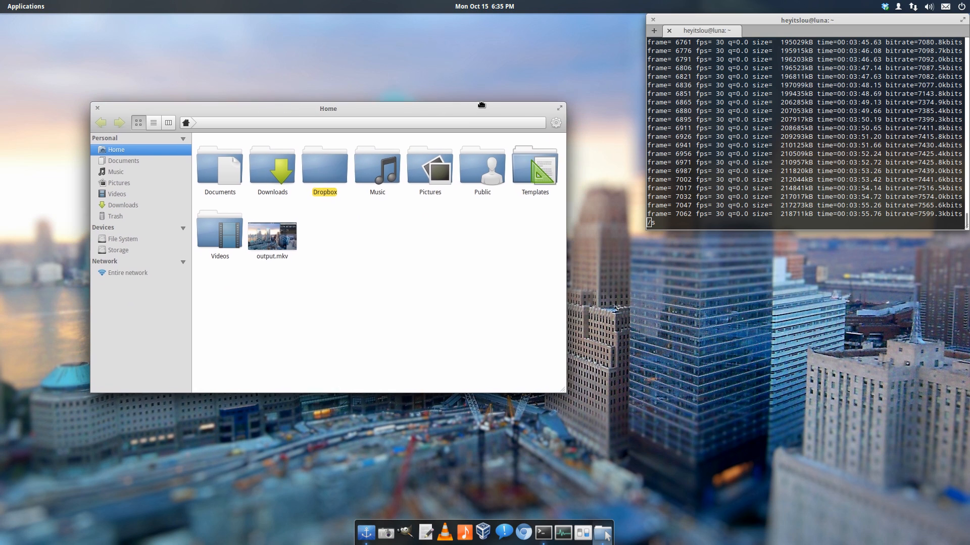
pyautogui.click(98, 107)
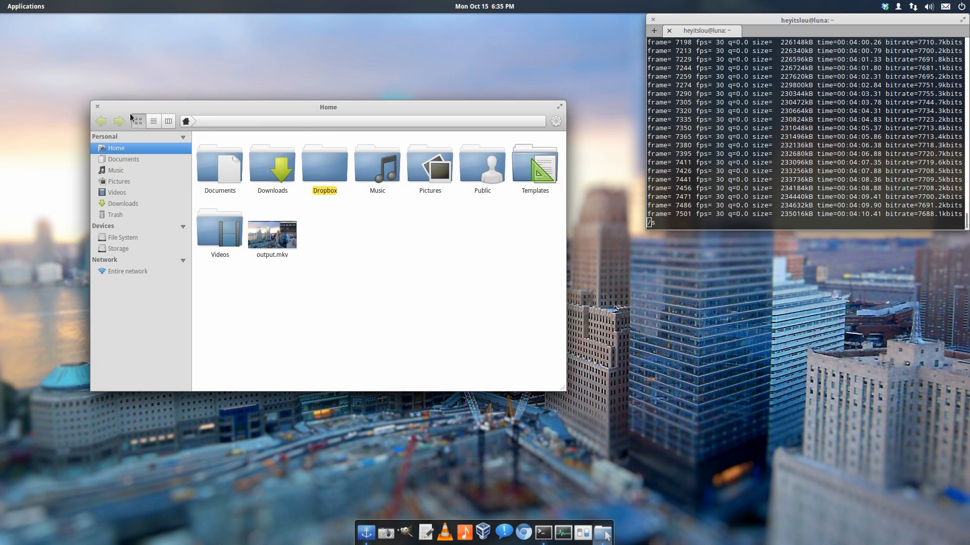
pyautogui.click(97, 107)
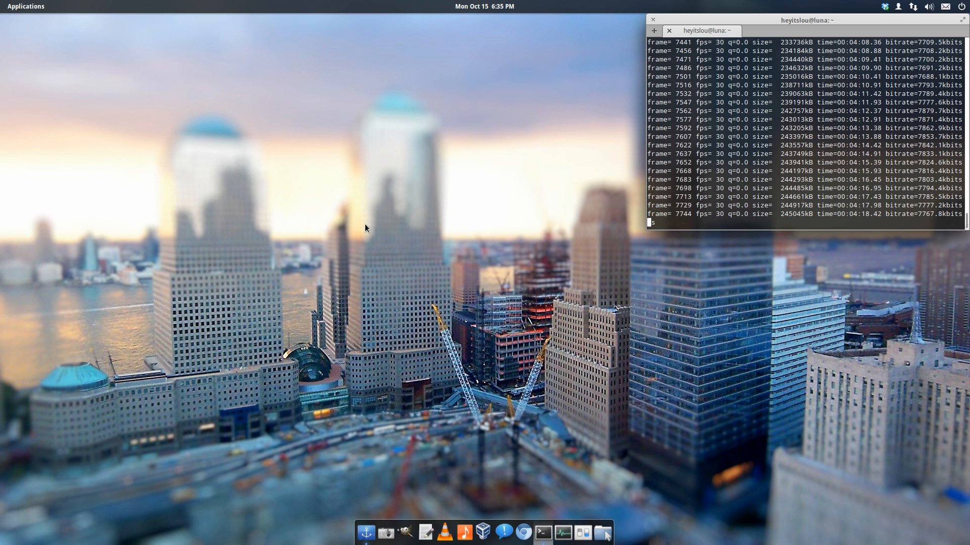
# Find dconf Editor among the installed applications, launch it and reposition its Configuration Editor window
pyautogui.click(39, 6)
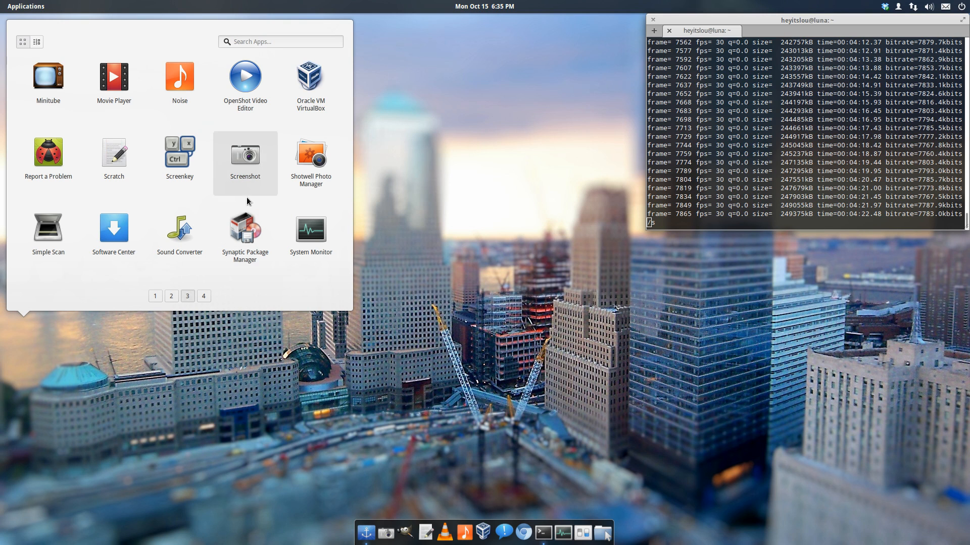
pyautogui.scroll(2, 253, 202)
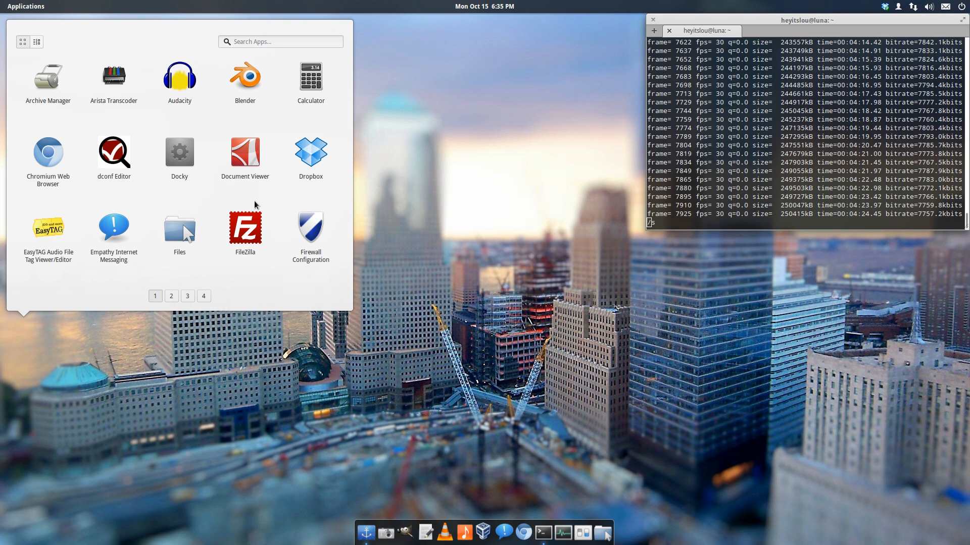
pyautogui.click(106, 153)
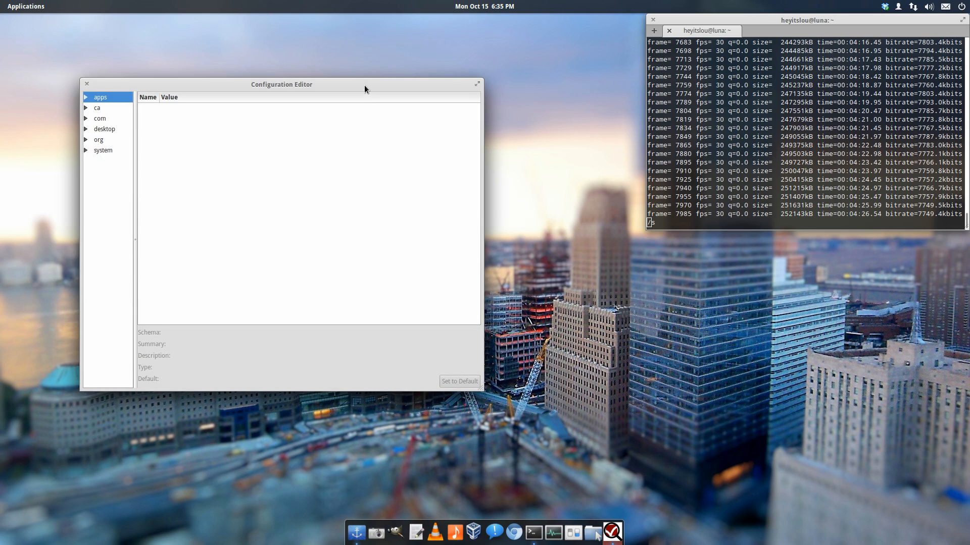
pyautogui.moveTo(365, 89); pyautogui.dragTo(323, 61)
# Browse the configuration tree through desktop and org to pantheon, and display the keys of cerbere
pyautogui.click(45, 102)
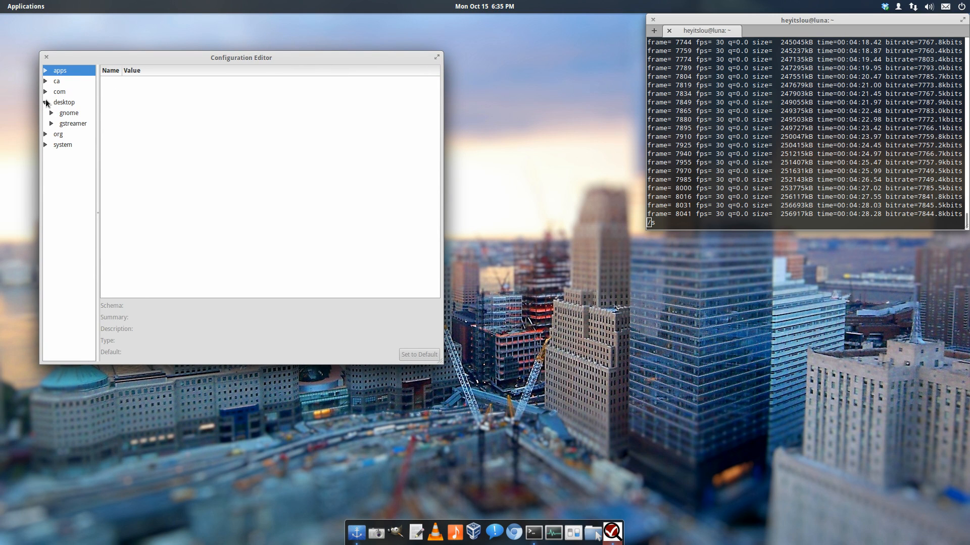
pyautogui.click(51, 113)
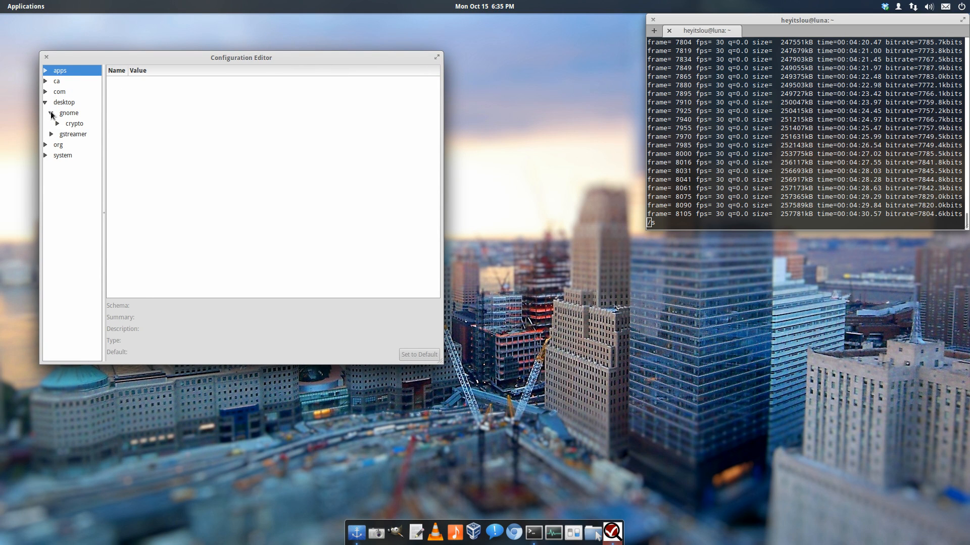
pyautogui.click(51, 113)
pyautogui.click(46, 134)
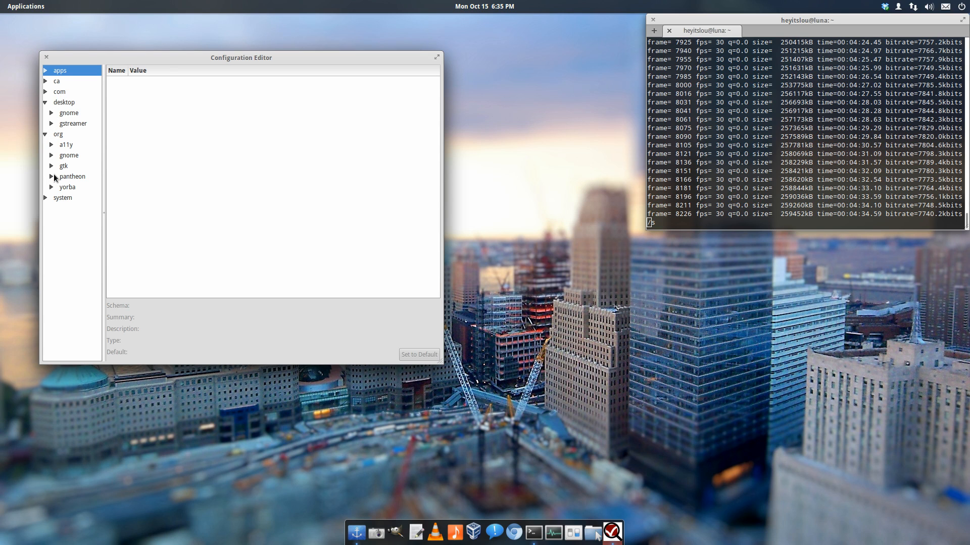
pyautogui.click(52, 178)
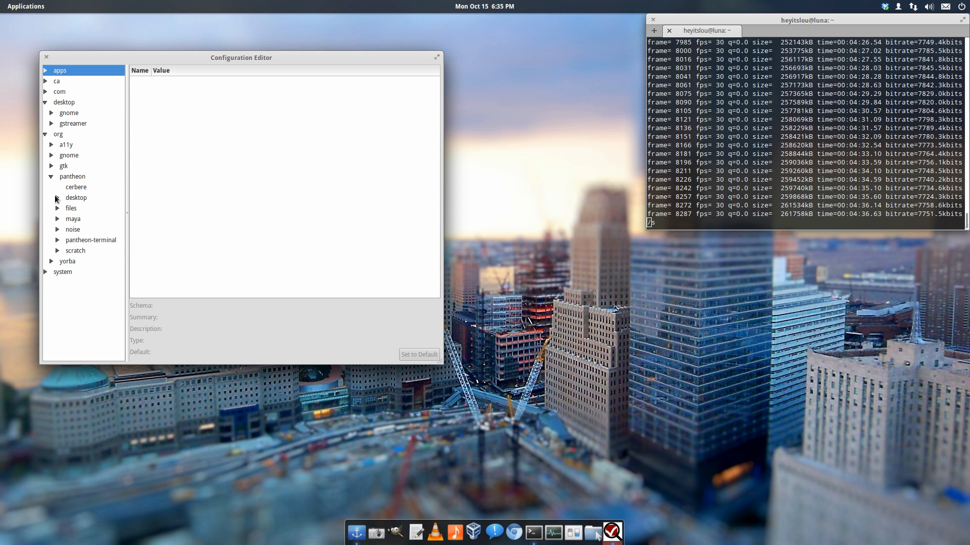
pyautogui.click(66, 191)
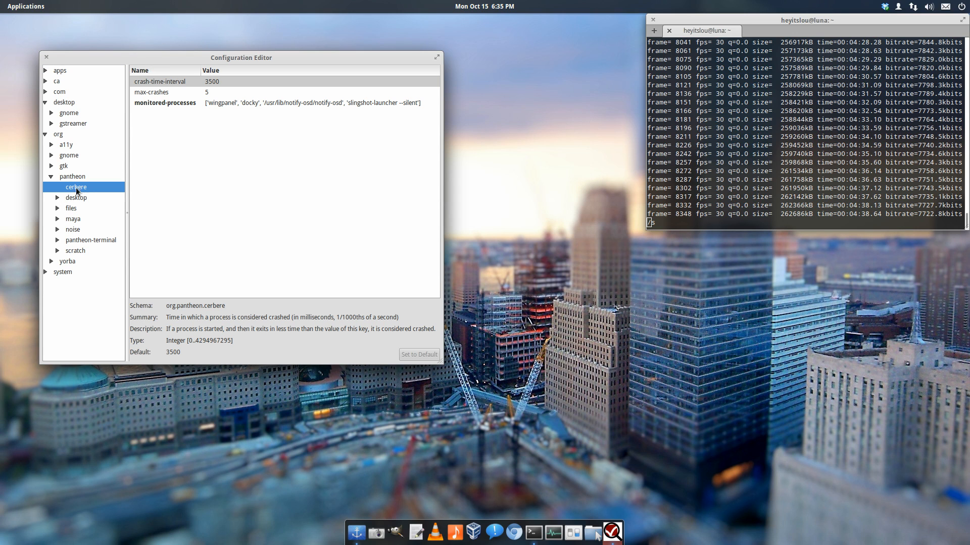
# Open the monitored-processes value for editing, keep 'docky' in its list, and close the Configuration Editor
pyautogui.click(233, 104)
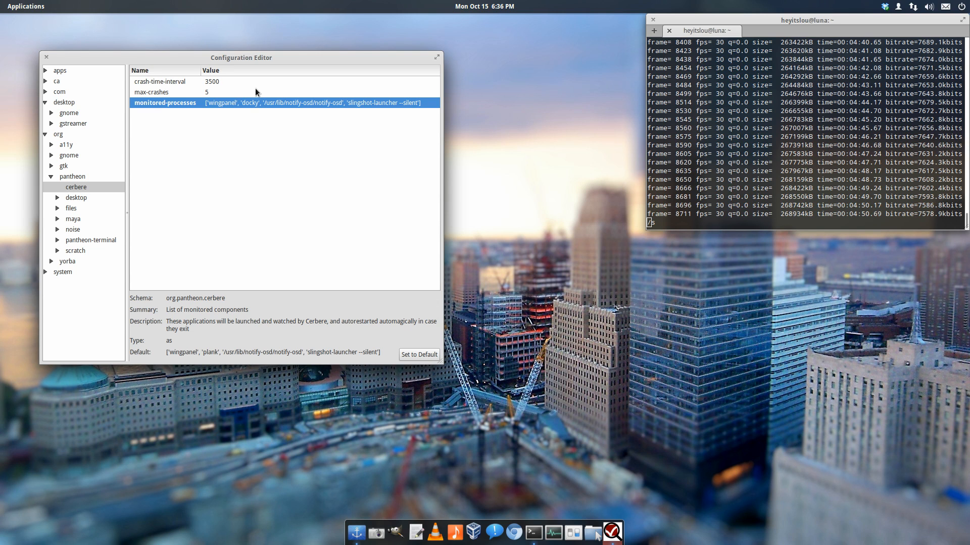
pyautogui.click(256, 106)
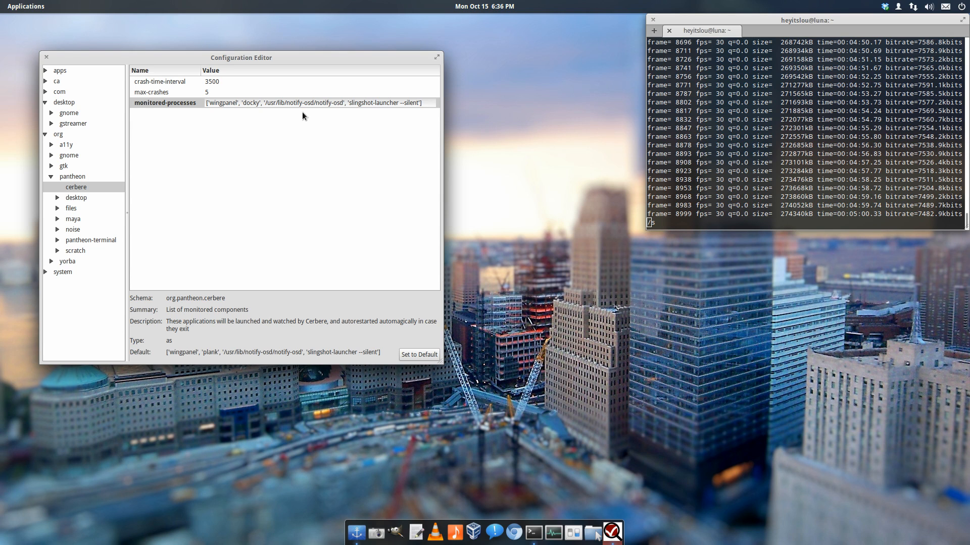
pyautogui.press('Return')
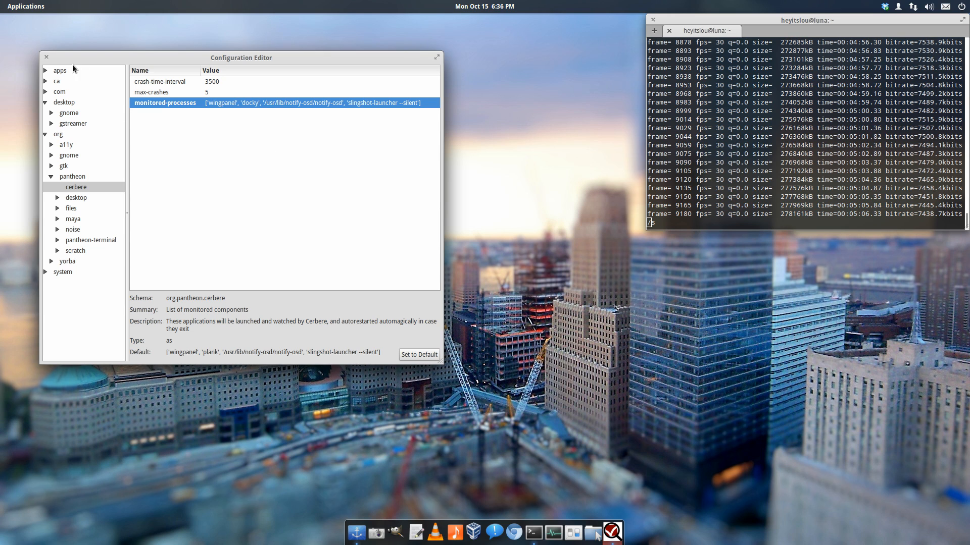
pyautogui.click(47, 57)
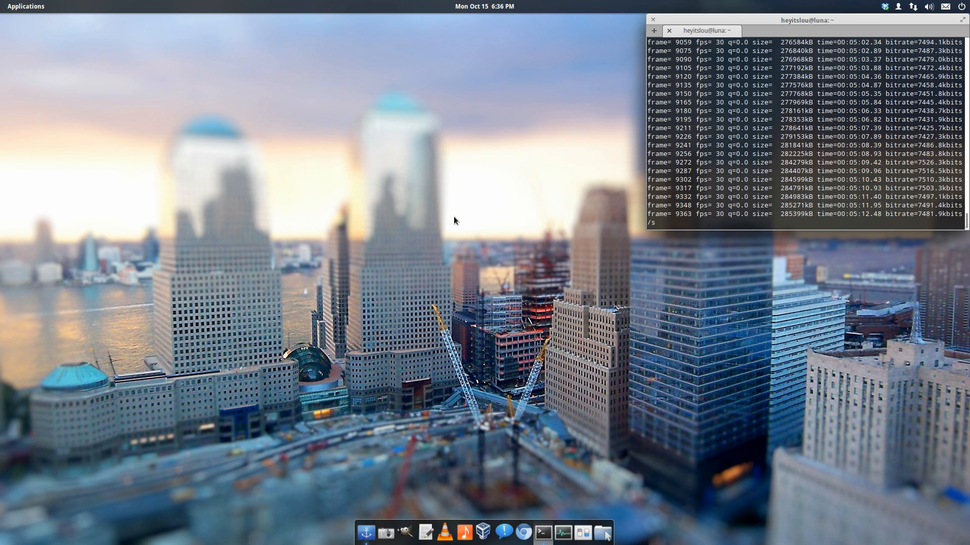
# Open a new terminal window from the dock and enter the command killall plank
pyautogui.rightClick(549, 515)
pyautogui.click(539, 426)
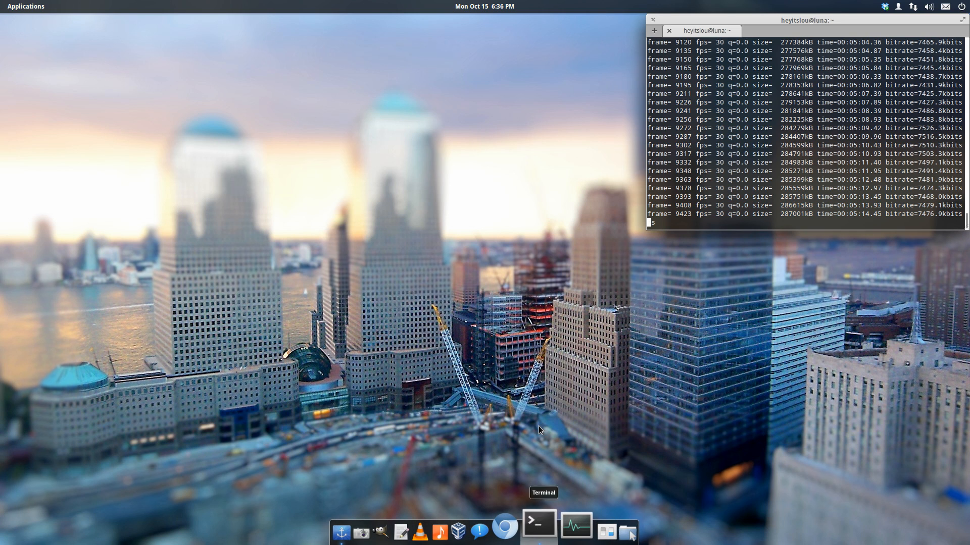
pyautogui.write('killall plank')
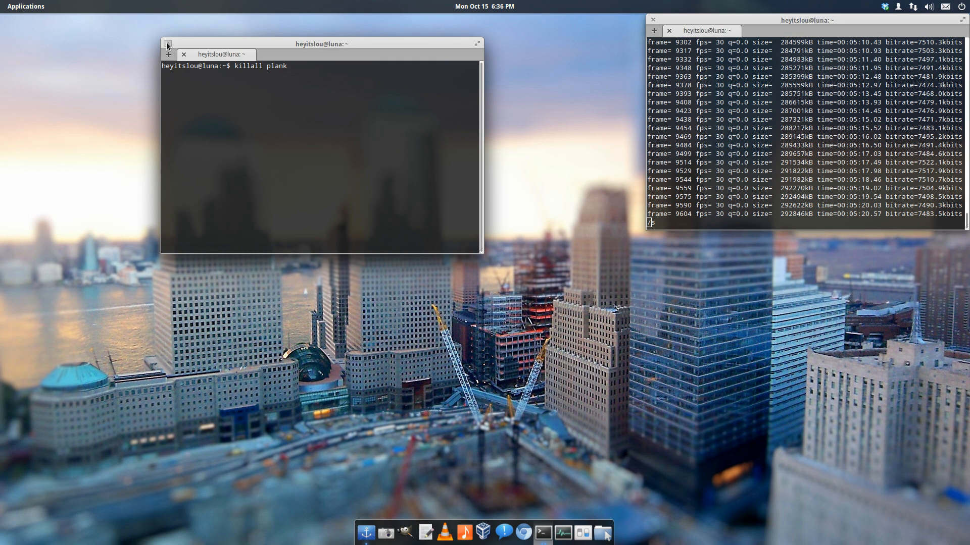
pyautogui.press('Return')
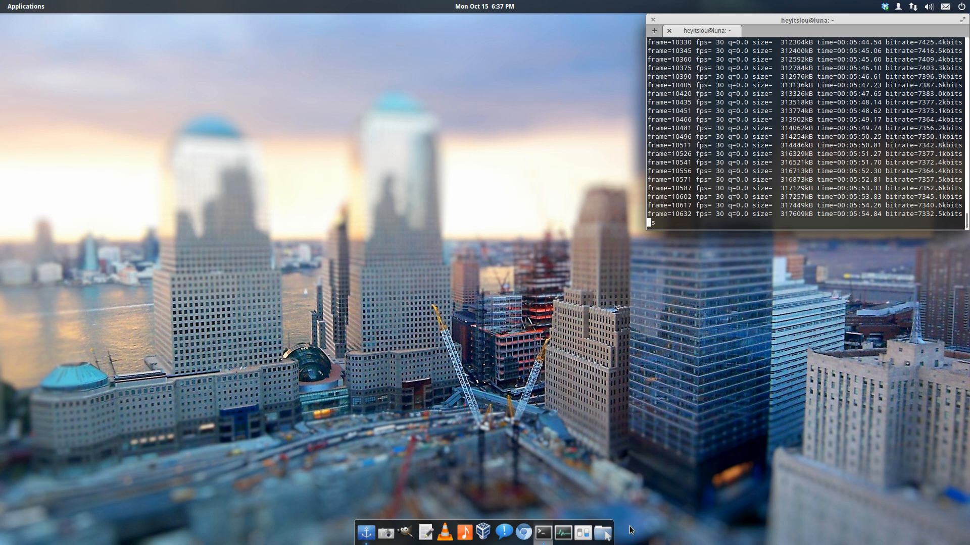
# Open the Home folder from the dock, reposition its window and close it
pyautogui.click(607, 528)
pyautogui.moveTo(503, 112); pyautogui.dragTo(476, 132)
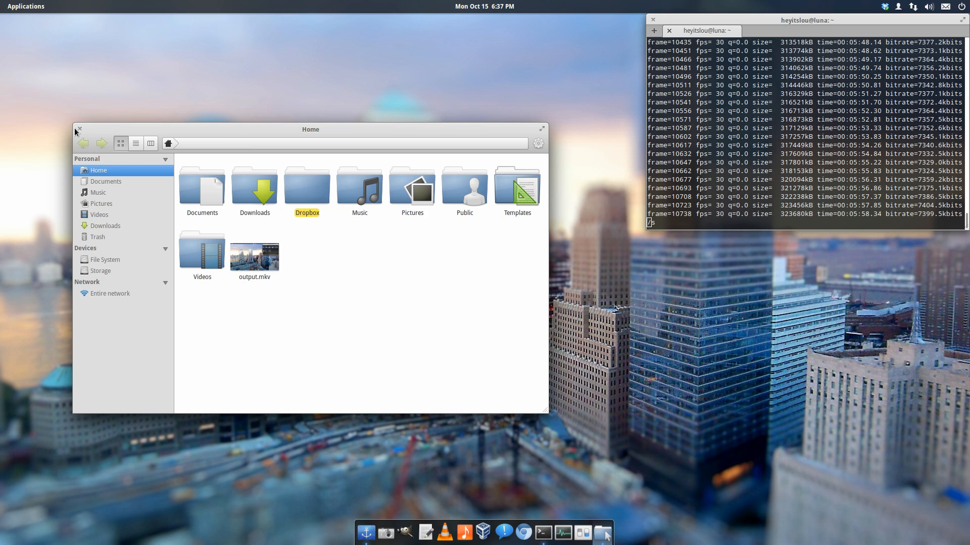
pyautogui.click(79, 128)
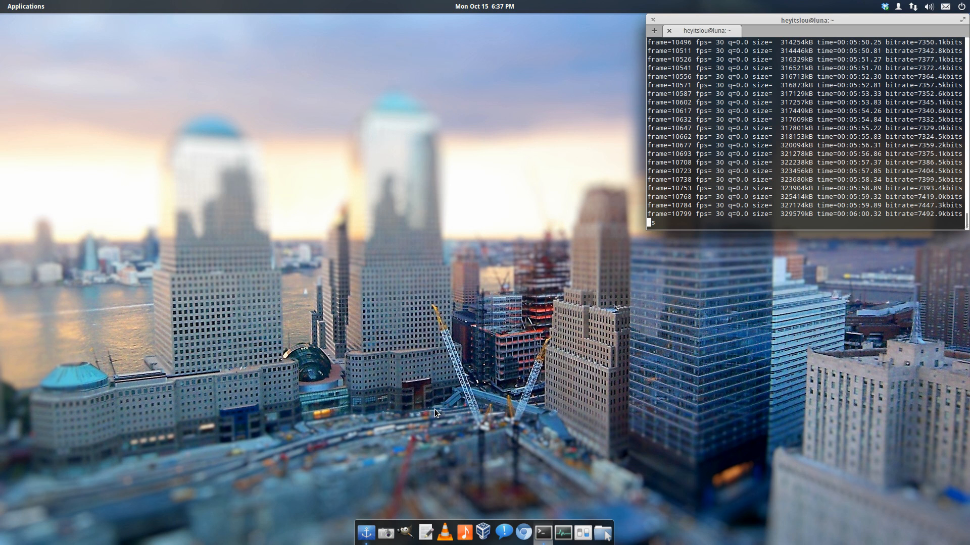